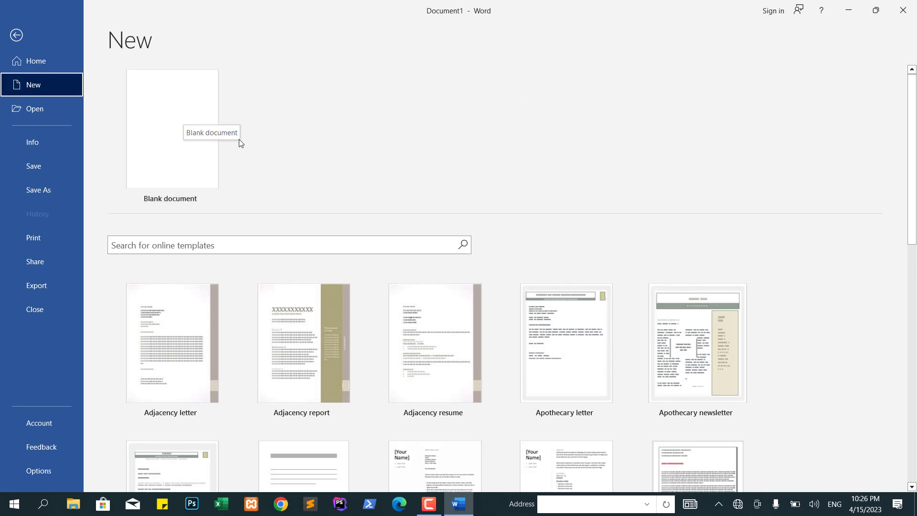
Step: Create a document from the Student Report template and replace the report title placeholder on the cover with Afghanistan
scroll(512, 278, "down", 3)
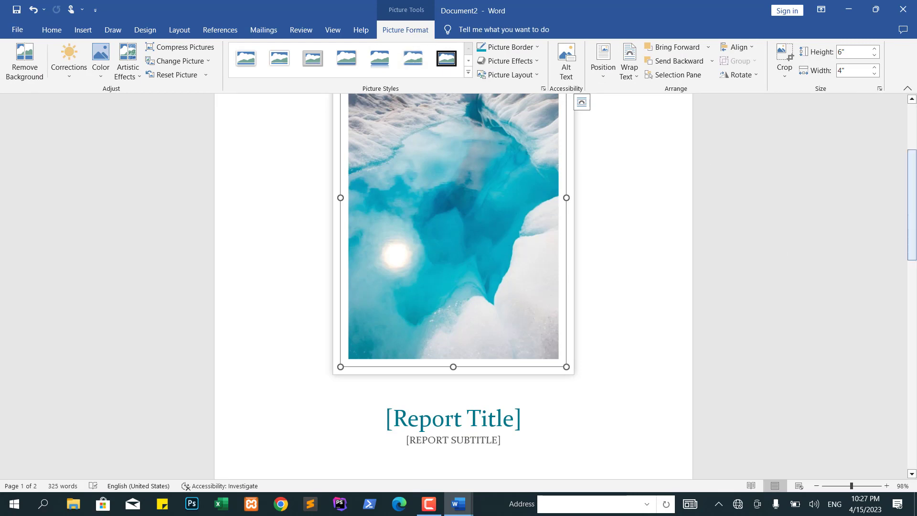
left_click_drag(913, 237, 915, 257)
left_click(453, 304)
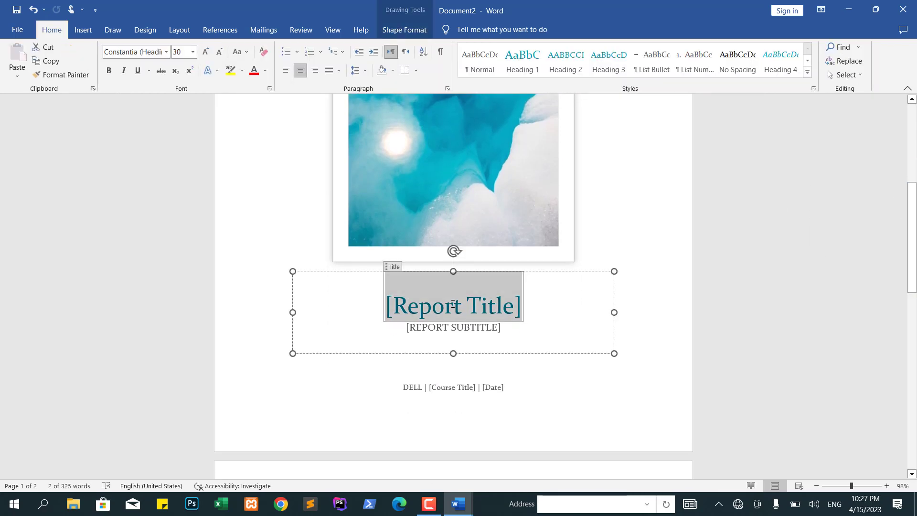
Step: Look through the recent documents and folders available for opening
key("ctrl+o")
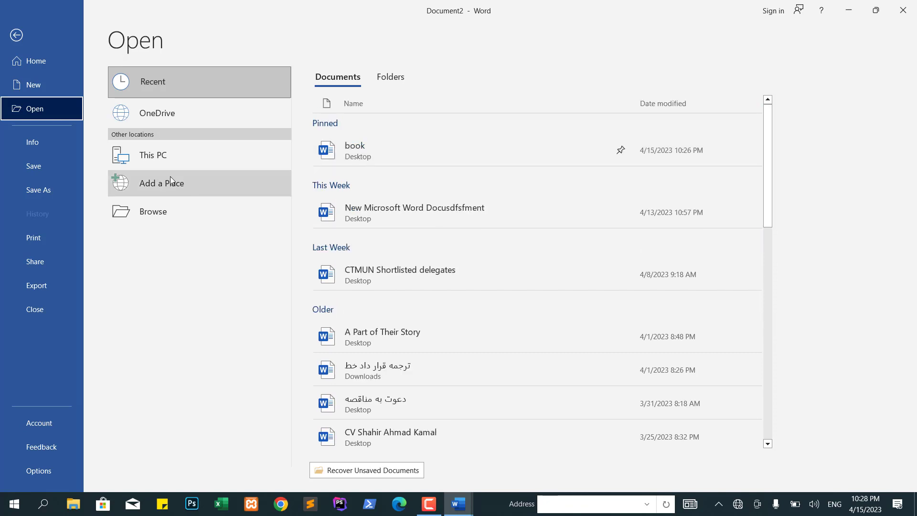
left_click(389, 79)
left_click(42, 93)
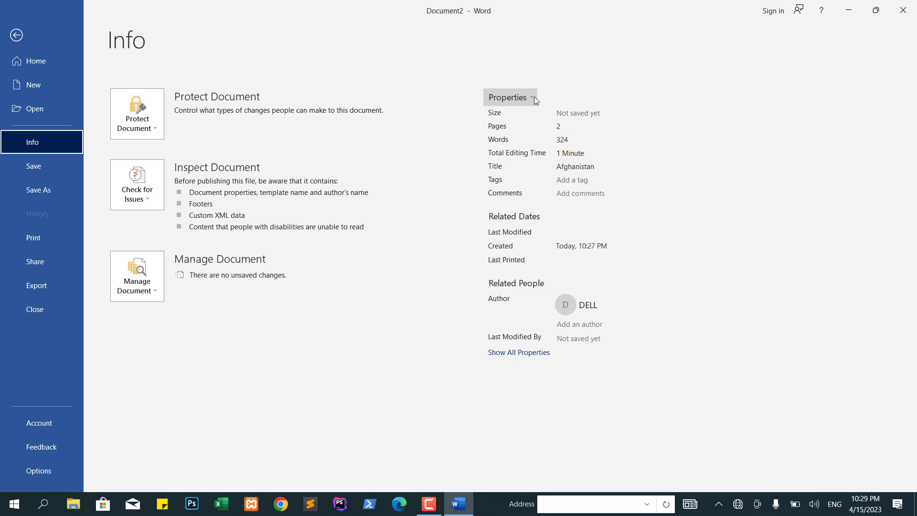
Step: Open the document's advanced properties and view its general file information
left_click(535, 98)
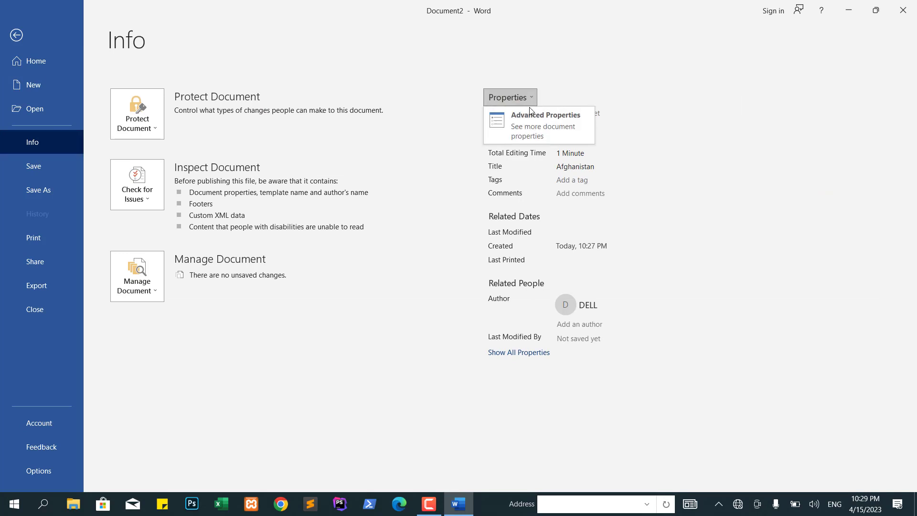
left_click(526, 118)
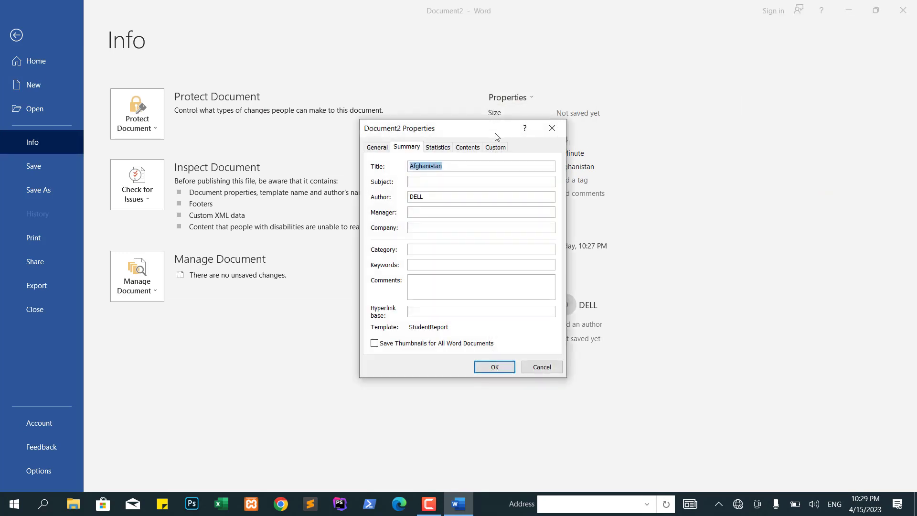
left_click(378, 151)
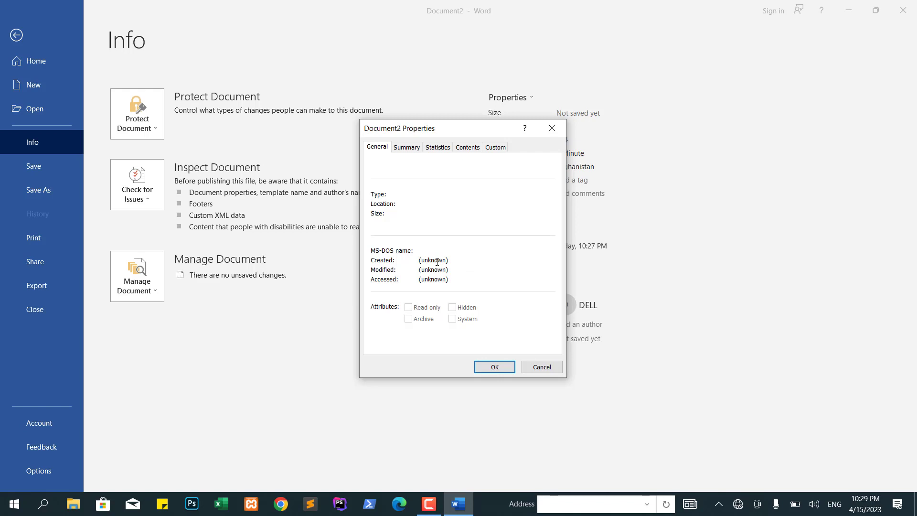
Step: Fill in the summary properties with subject "Povinces of afghanistan", the author's full name, the manager's name and company "Litracey bits"
left_click(408, 148)
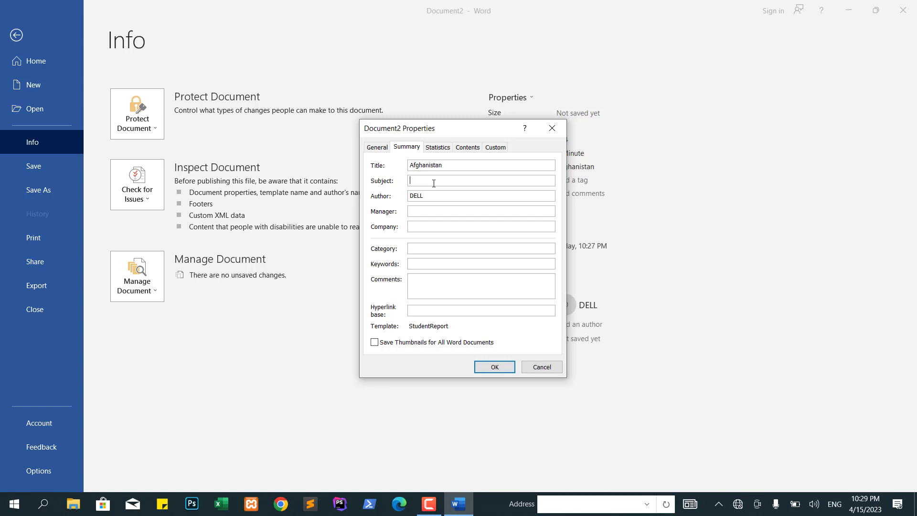
type("vinces of afghiansia")
key("Tab")
key("BackSpace")
type("Shahir Ahmad Kamal")
key("Tab")
type("Jamalh")
type("Li")
type("trac")
type("ey bits")
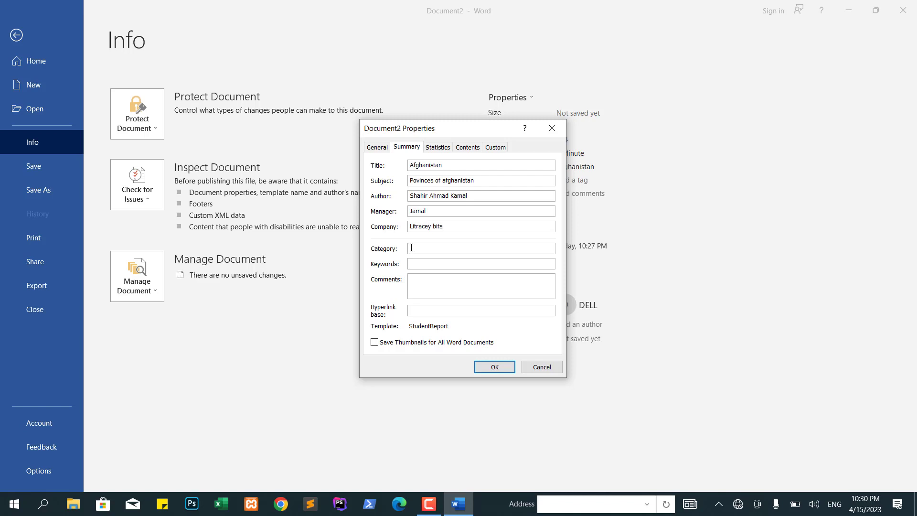
Step: Set the category to 3, the keywords to "sdfsfsfdf" and the comments to "this is about procinces of afghanistan"
left_click(412, 247)
left_click(426, 264)
type("sdfsfsfdf")
left_click(426, 291)
type("this is about av")
key("BackSpace")
type("procinces of afghanistan")
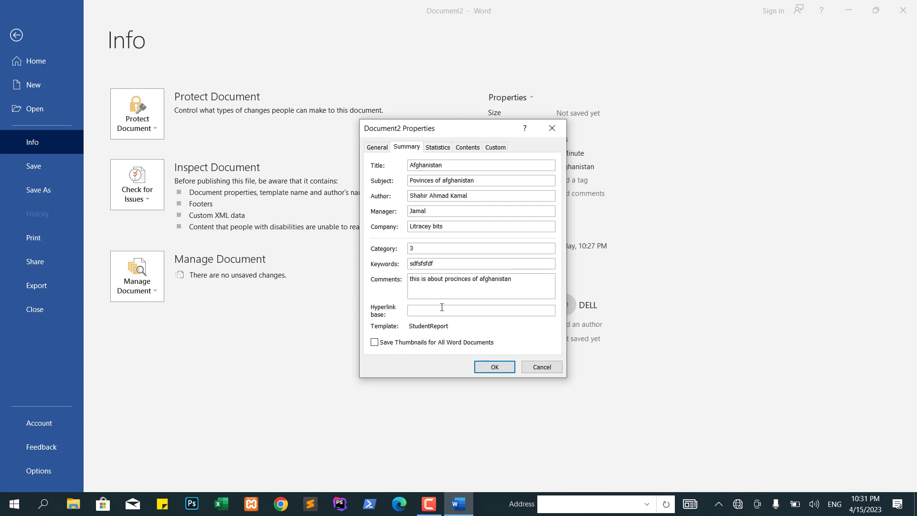
Step: Set the hyperlink base to "sds", enable saving thumbnails for all Word documents and apply the properties
left_click(442, 308)
type("sds")
left_click(495, 367)
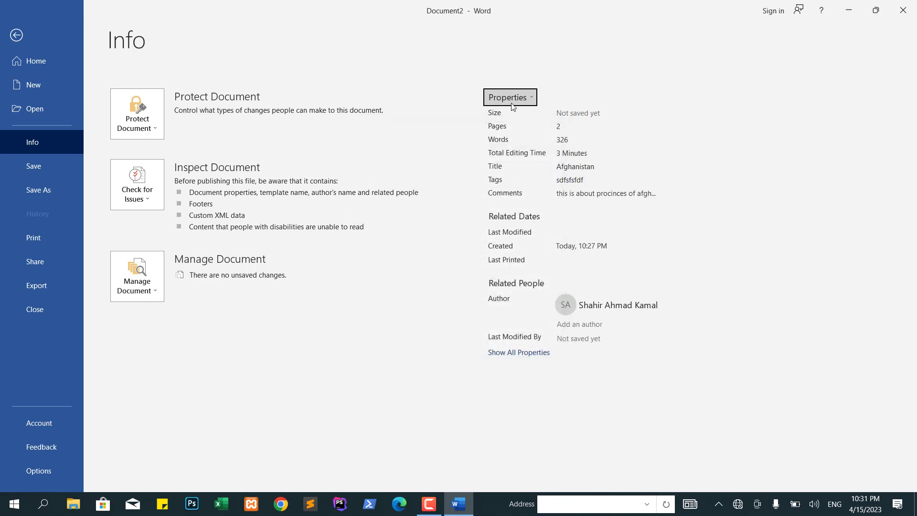
Step: Reopen the advanced properties and review the saved summary, the document statistics and the list of contents
left_click(520, 103)
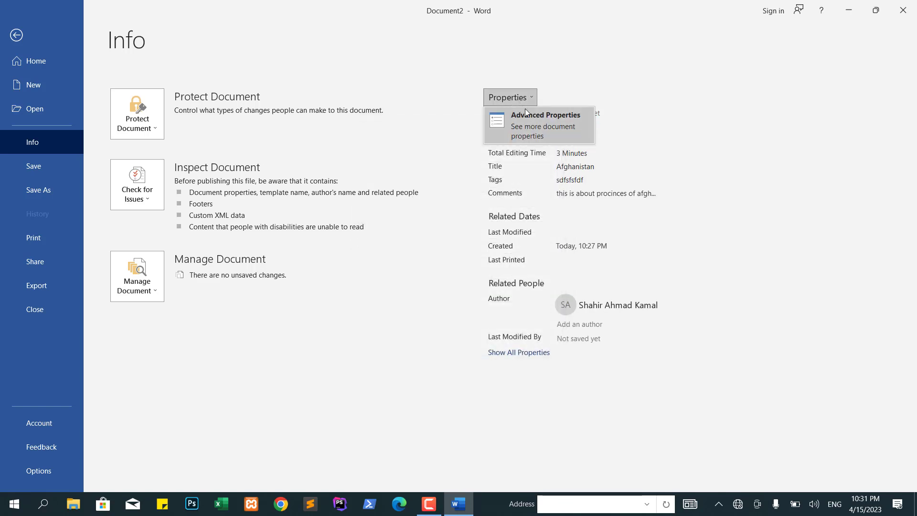
left_click(531, 117)
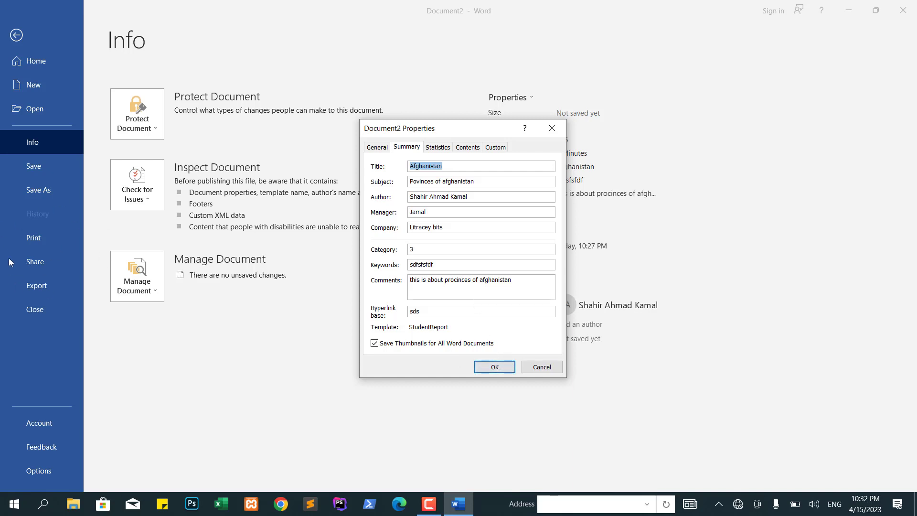
left_click(439, 147)
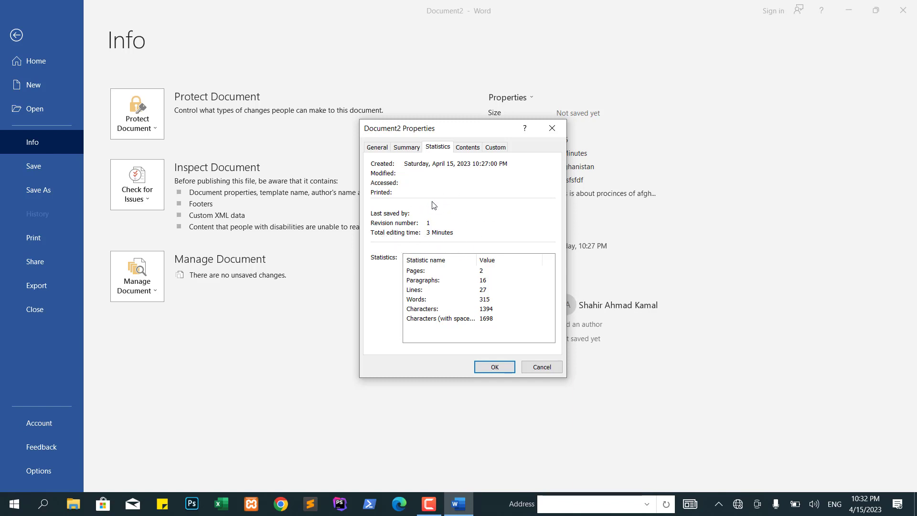
left_click(469, 149)
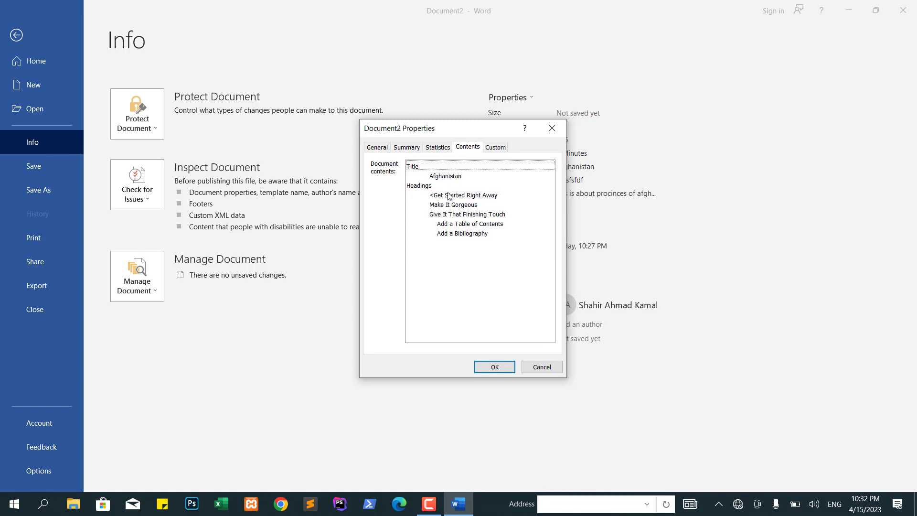
Step: Try to add a custom property of type Date, named with a person's first name, with the value 01/04/2023
left_click(494, 149)
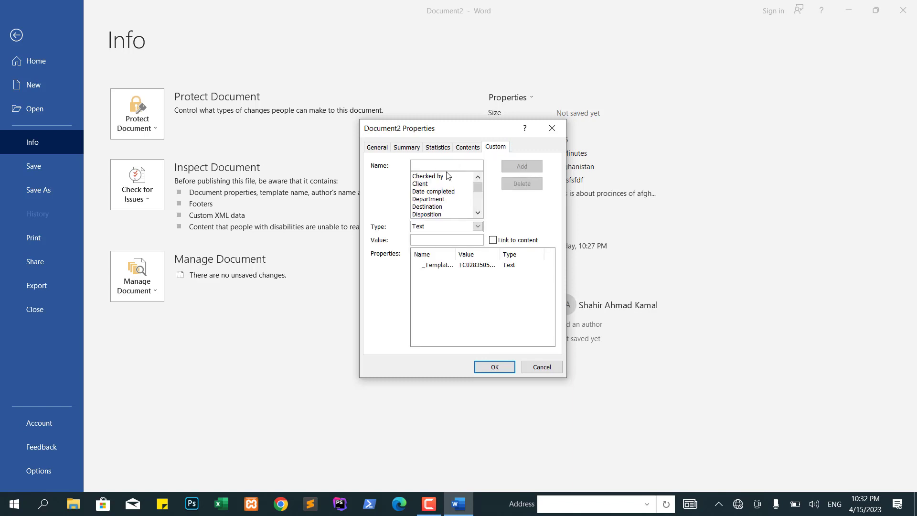
type("Shaiir")
key("Tab")
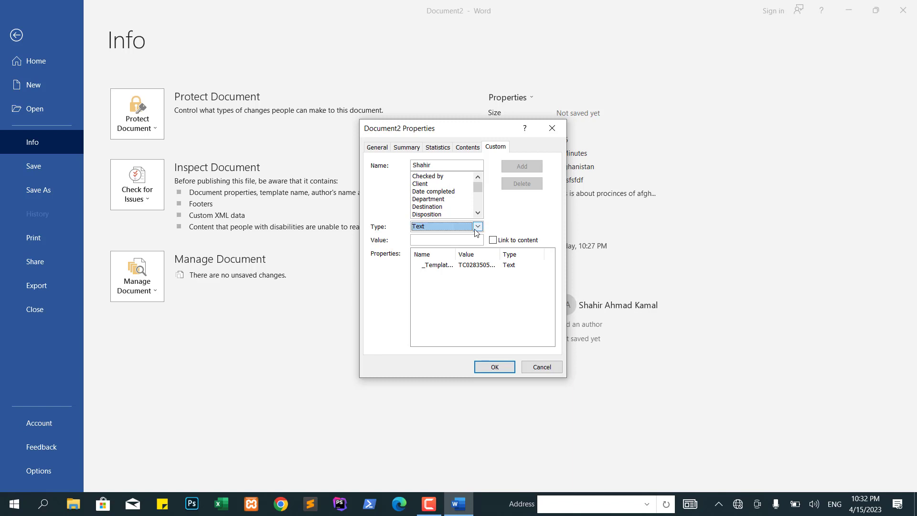
left_click(478, 227)
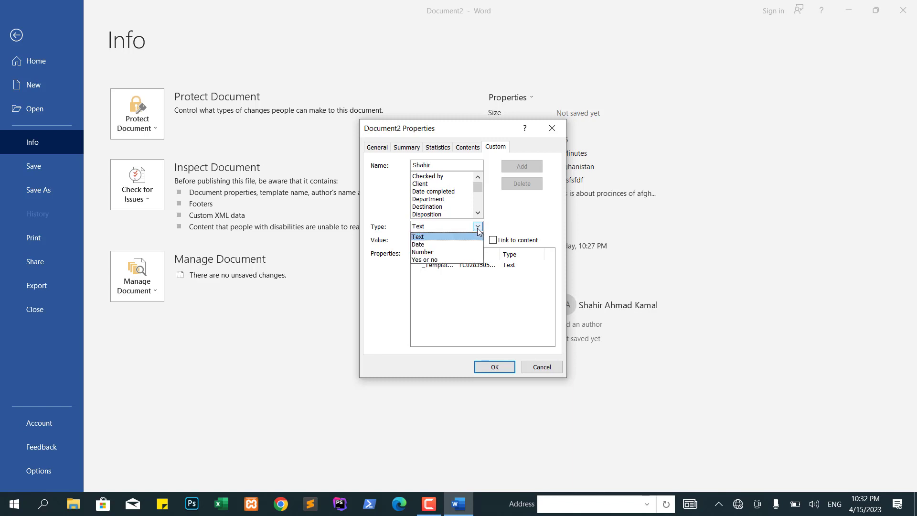
left_click(452, 245)
left_click(447, 240)
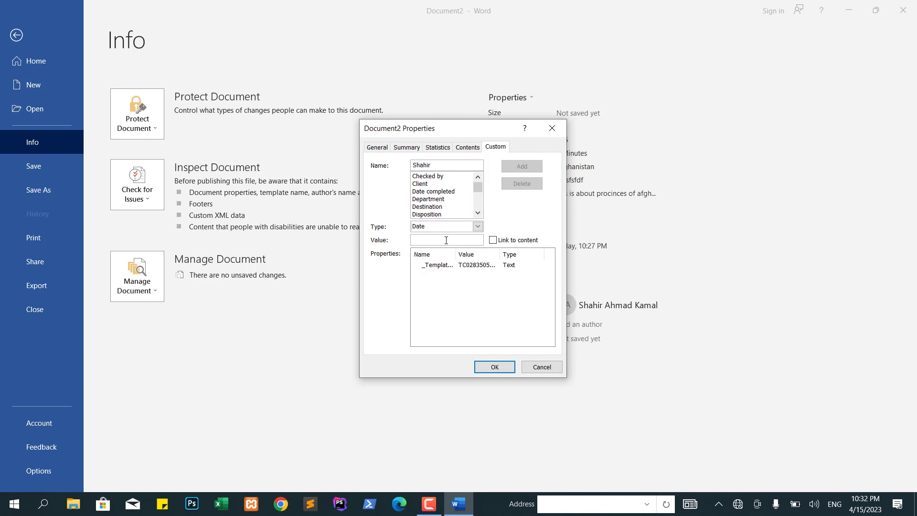
type("01/04/2023")
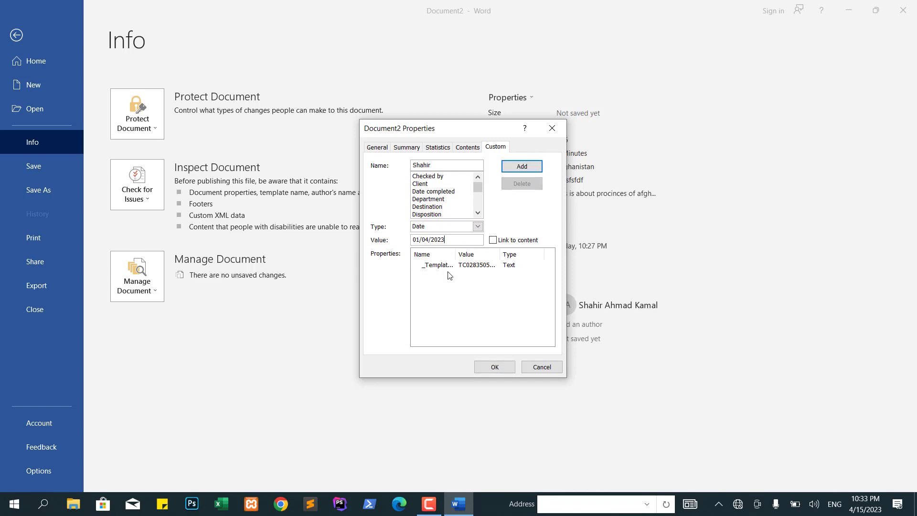
left_click(521, 166)
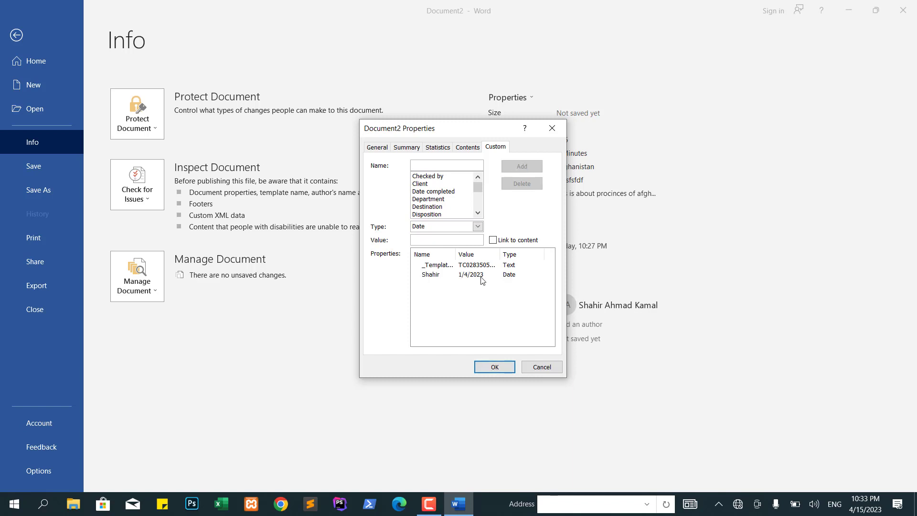
key("Escape")
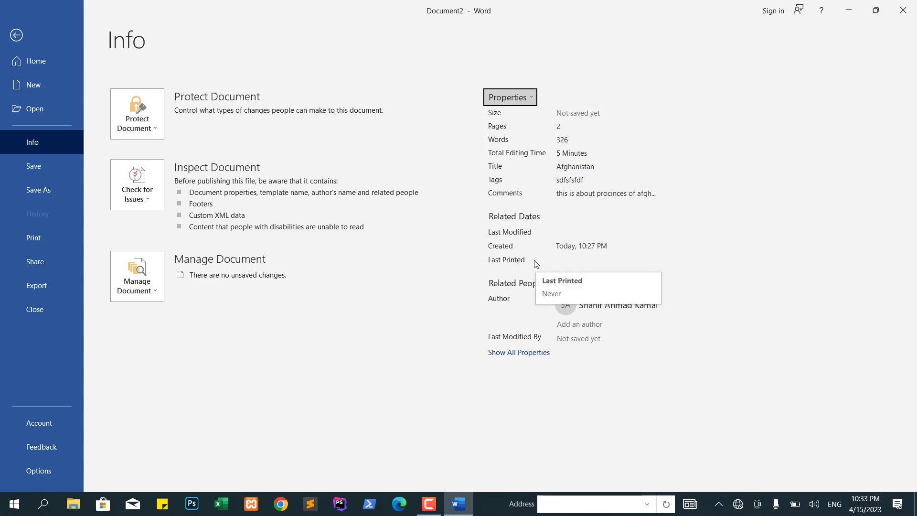
Step: Add a second author to the document's related people by entering the person's name
left_click(463, 308)
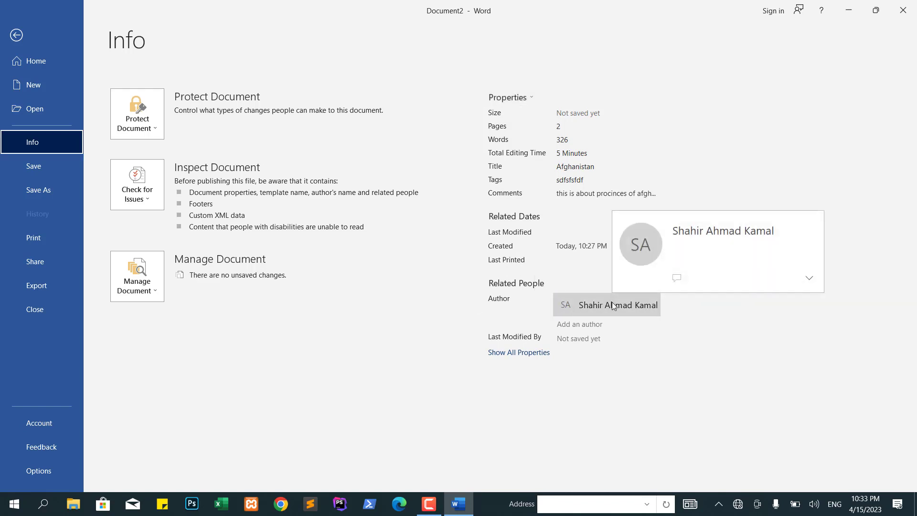
left_click(580, 324)
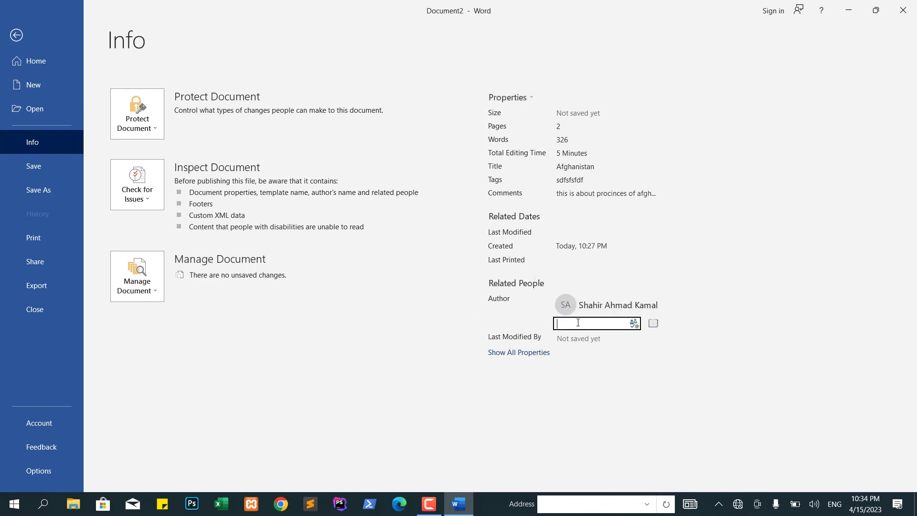
type("Jamal")
left_click(611, 375)
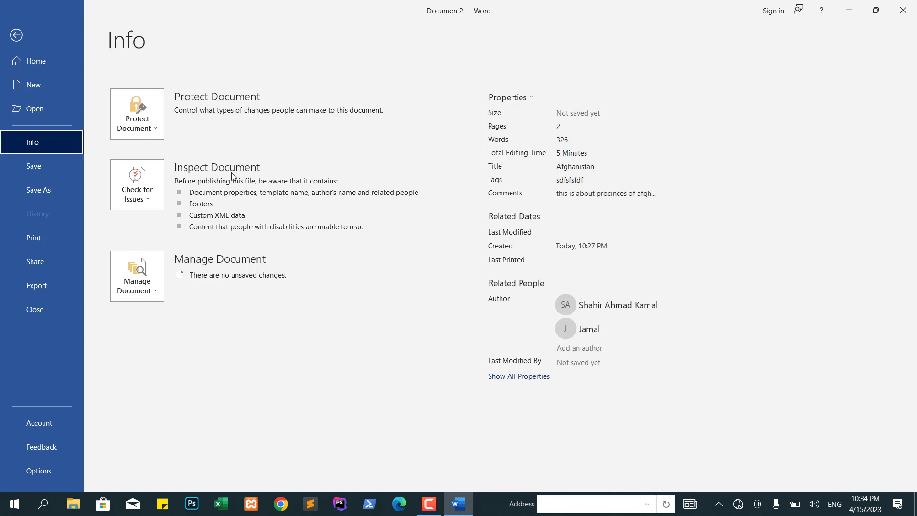